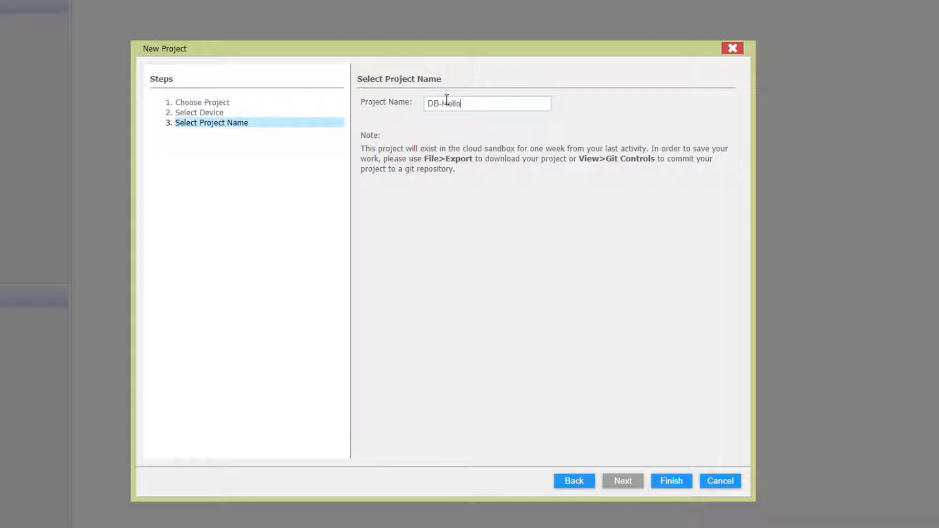
# Finish creating the project named DB-Hello and launch MPLAB Code Configurator (MCC) for it
pyautogui.click(671, 482)
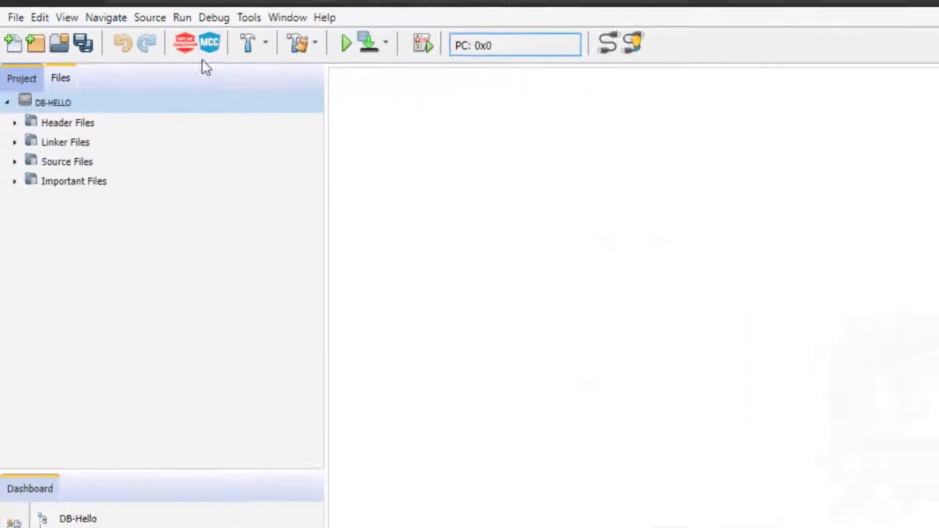
pyautogui.click(209, 43)
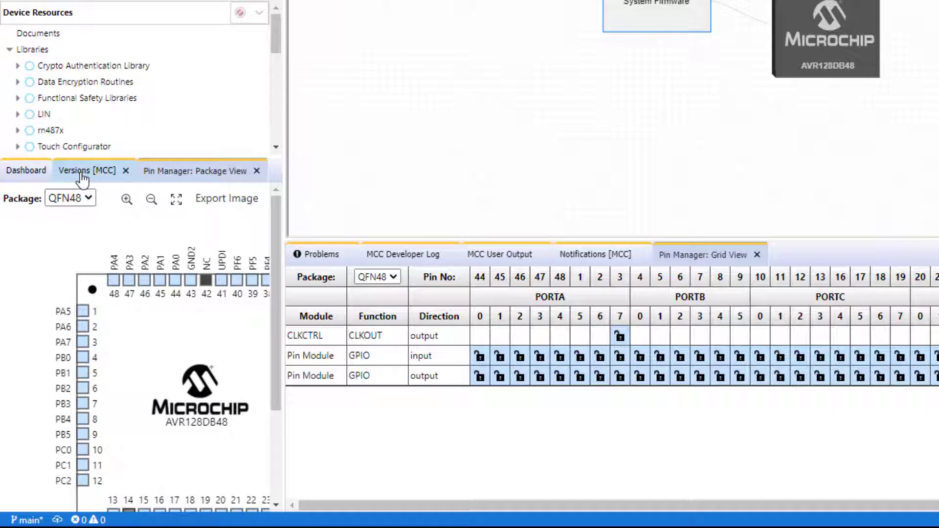
# Check the Code Configurator Library version and the list of available resources, ending back on the Builder diagram
pyautogui.click(82, 180)
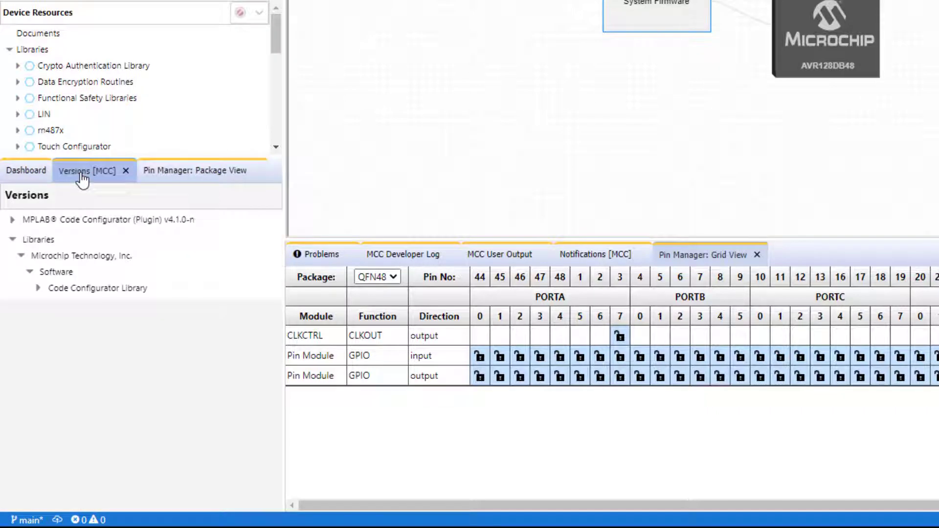
pyautogui.click(35, 289)
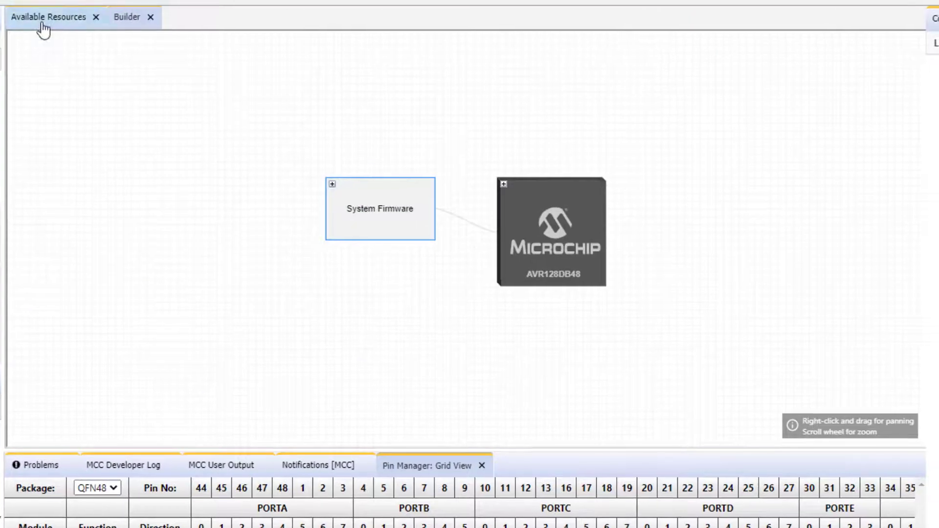
pyautogui.click(43, 22)
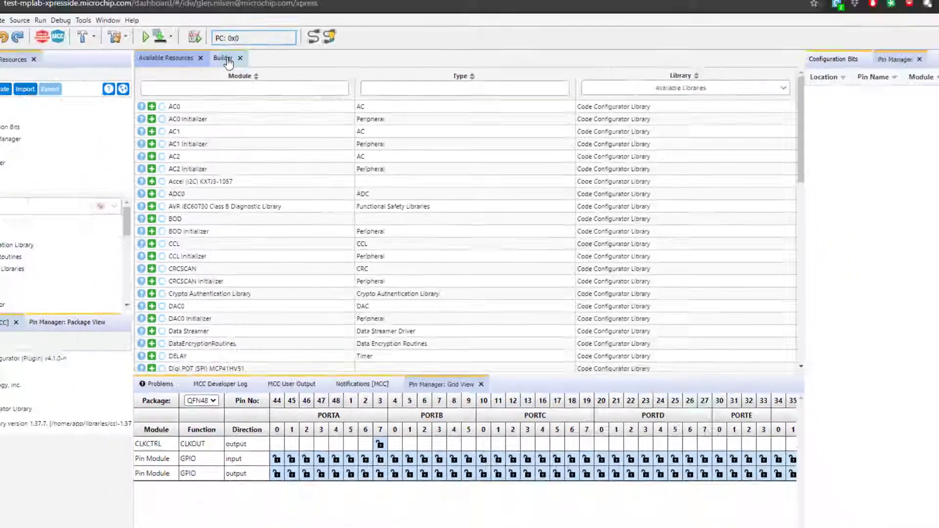
pyautogui.click(127, 16)
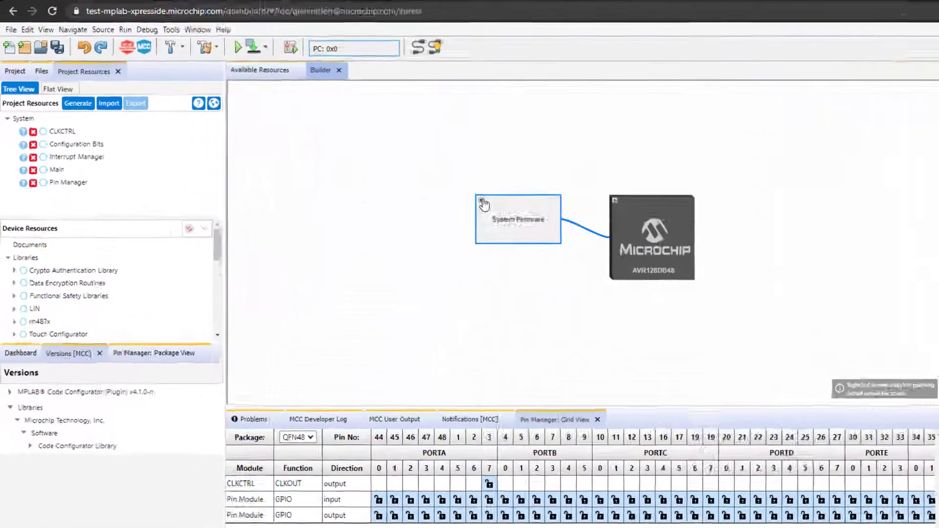
# Open the CLKCTRL settings from System Firmware, consult the Clock Selection register documentation and return to the project
pyautogui.click(387, 178)
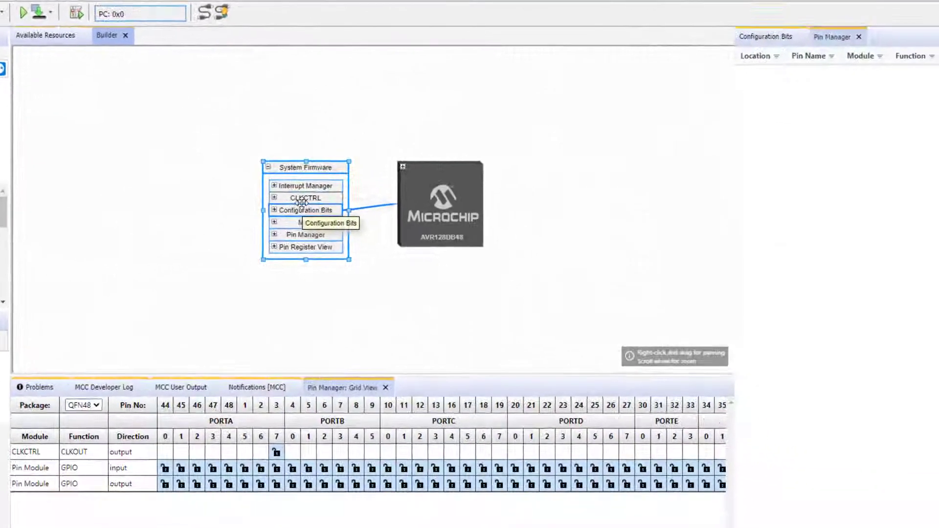
pyautogui.click(302, 198)
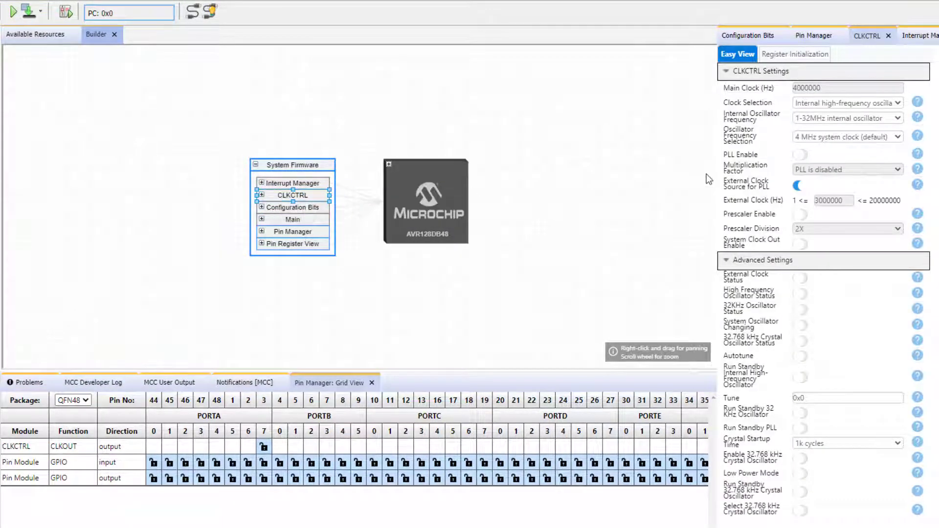
pyautogui.moveTo(715, 179); pyautogui.dragTo(548, 178)
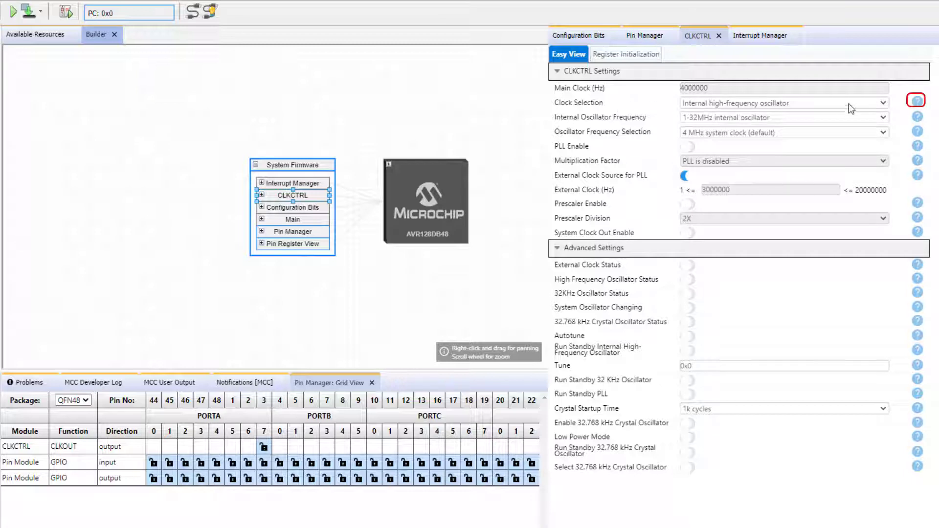
pyautogui.click(917, 101)
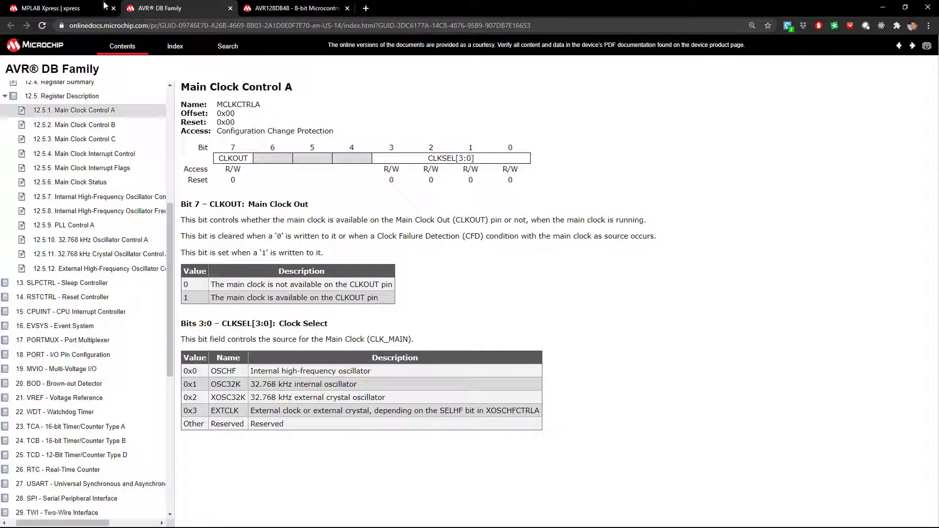
pyautogui.click(104, 5)
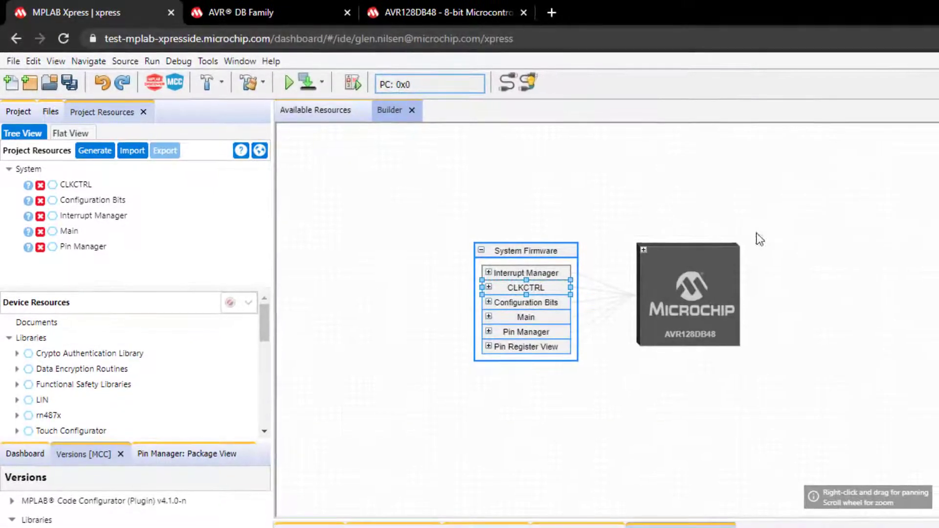
# Expand the AVR128DB48 block with its System and Peripherals groups and examine the modules the device contains
pyautogui.click(644, 252)
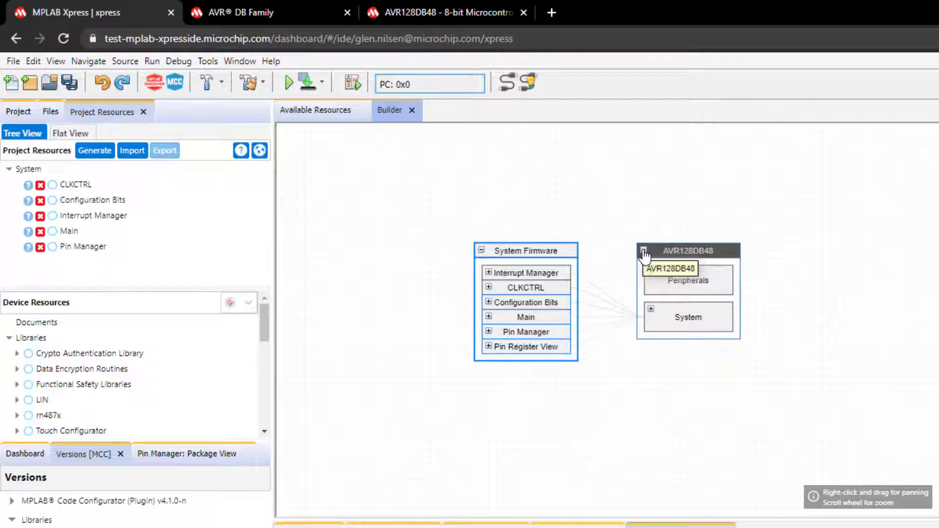
pyautogui.click(652, 309)
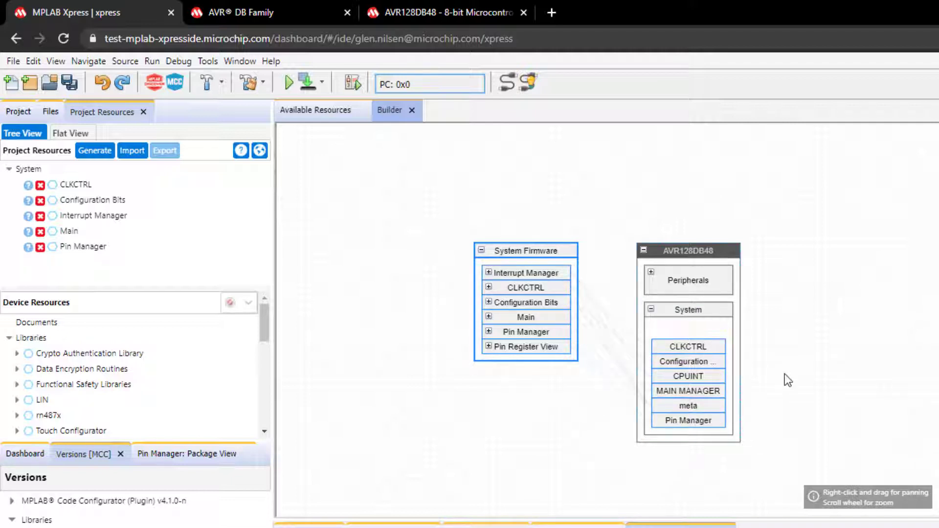
pyautogui.click(652, 285)
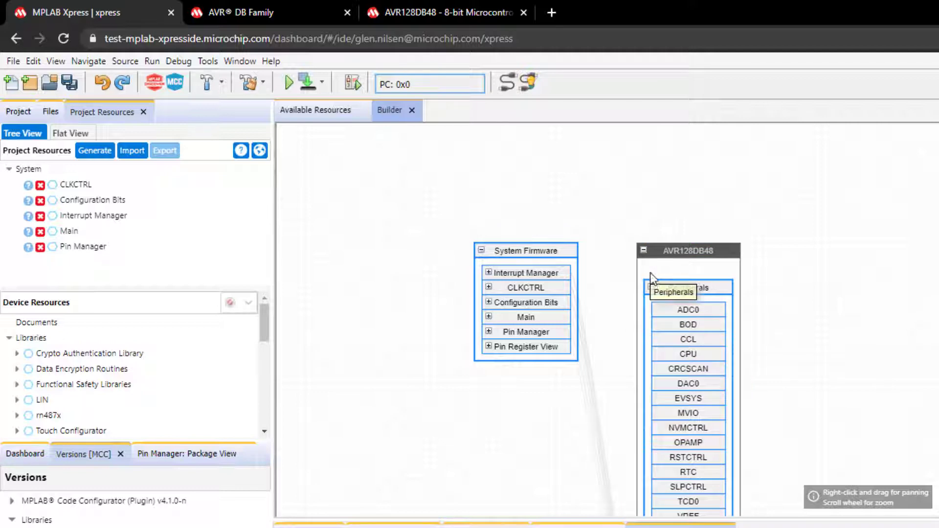
pyautogui.scroll(-2, 773, 316)
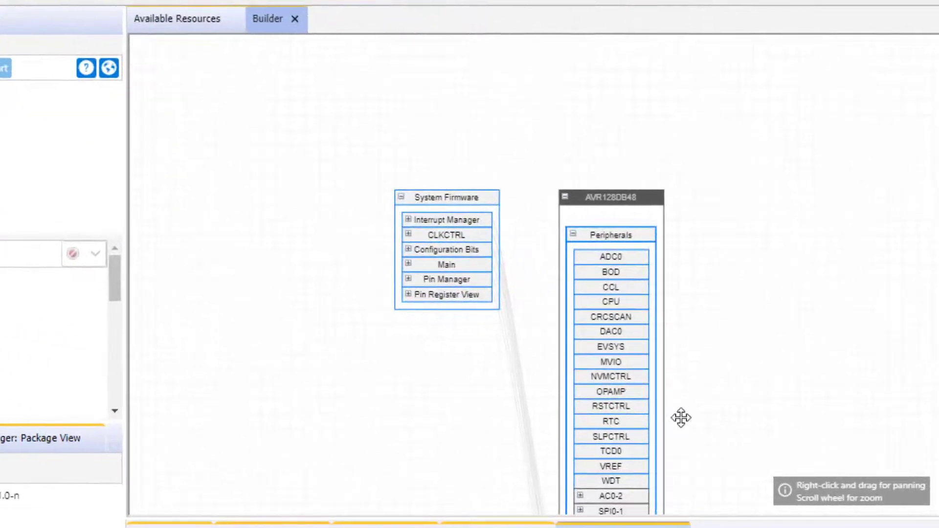
pyautogui.moveTo(701, 425); pyautogui.dragTo(686, 286)
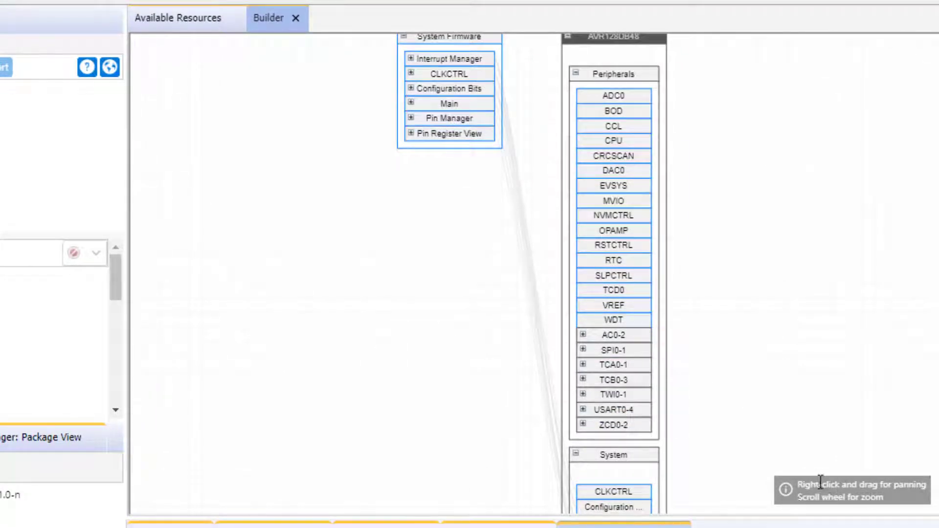
pyautogui.moveTo(788, 426); pyautogui.dragTo(759, 448)
pyautogui.scroll(4, 760, 450)
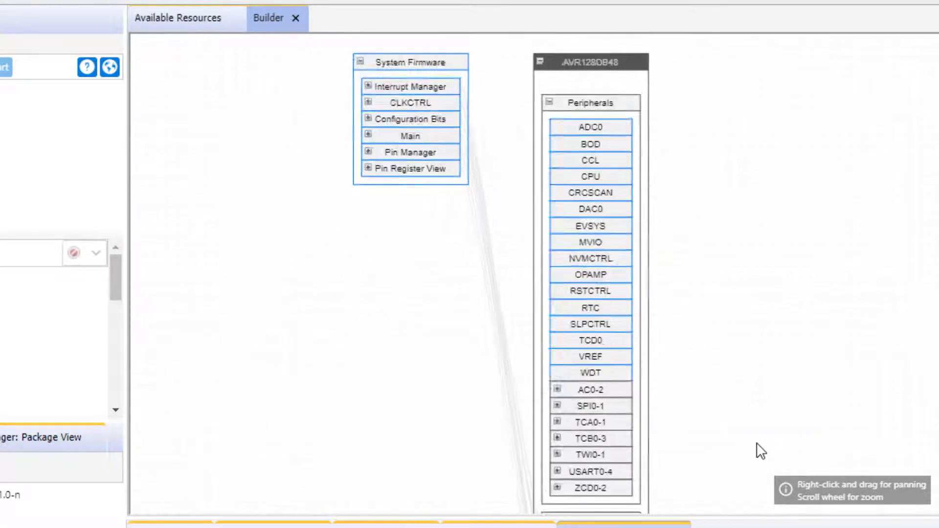
pyautogui.scroll(-4, 760, 449)
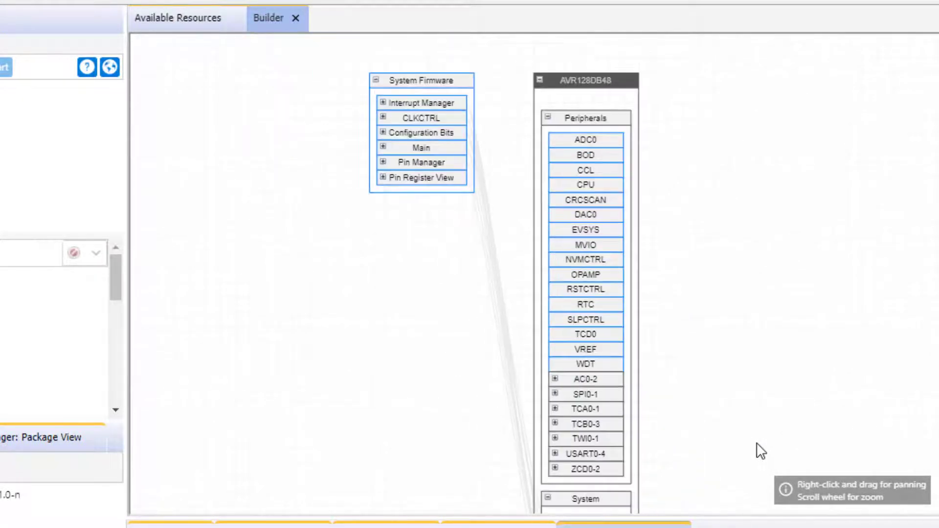
# Collapse all blocks in the Builder diagram and refresh its layout
pyautogui.rightClick(703, 322)
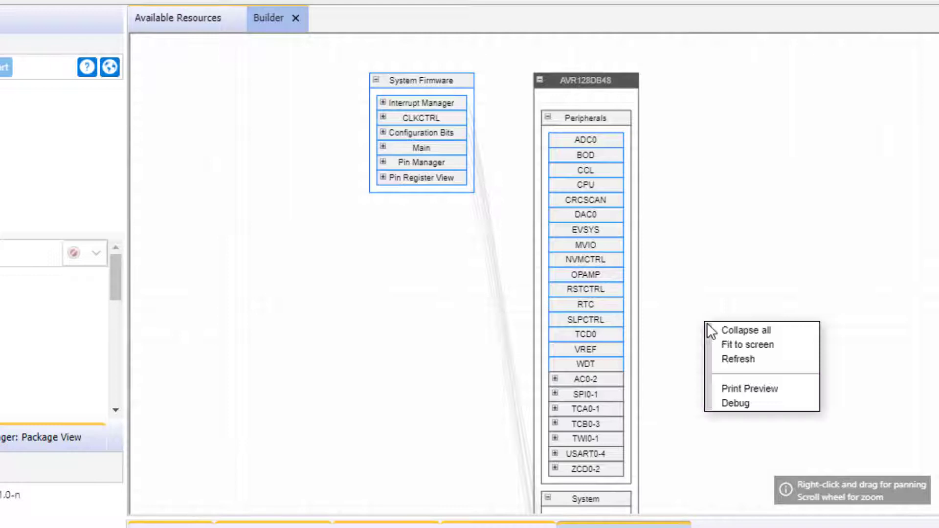
pyautogui.click(742, 335)
pyautogui.rightClick(692, 267)
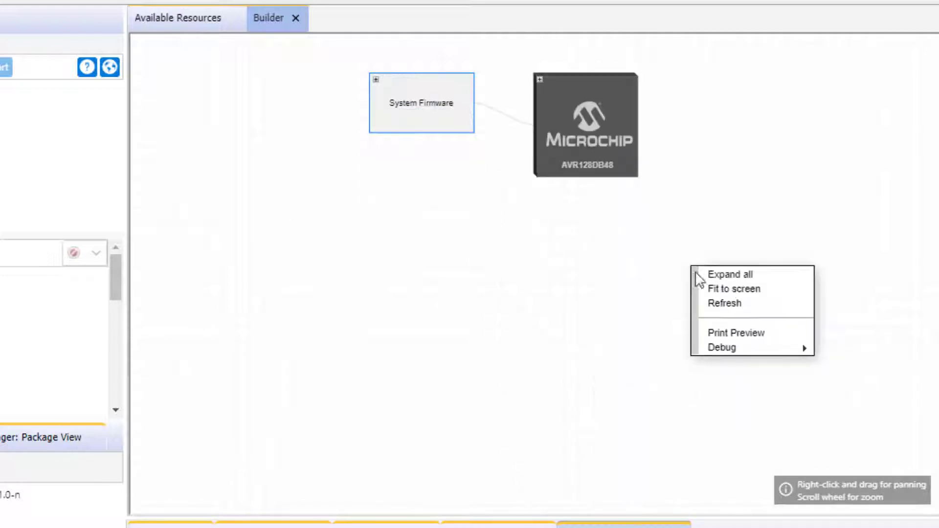
pyautogui.click(723, 304)
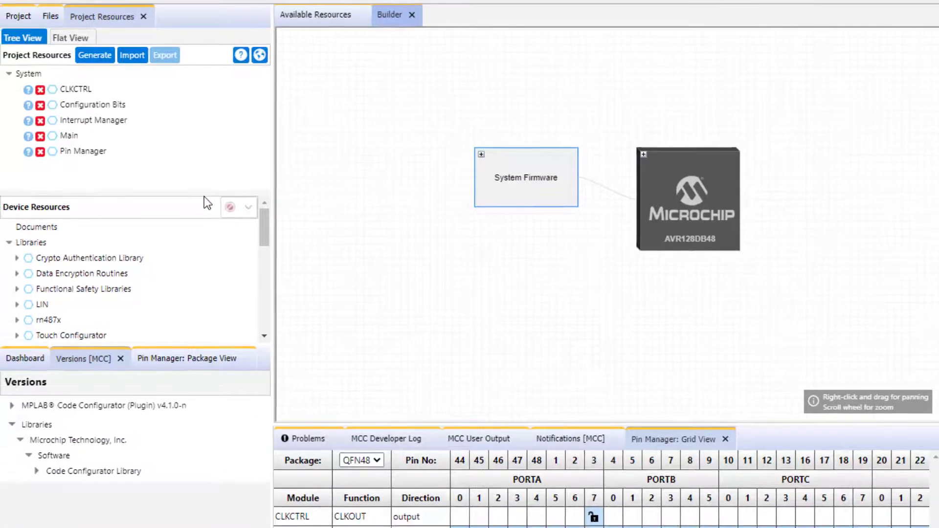
# Enlarge the Device Resources area and compare its peripheral initializers with the modules in Available Resources
pyautogui.moveTo(204, 193); pyautogui.dragTo(203, 110)
pyautogui.click(315, 14)
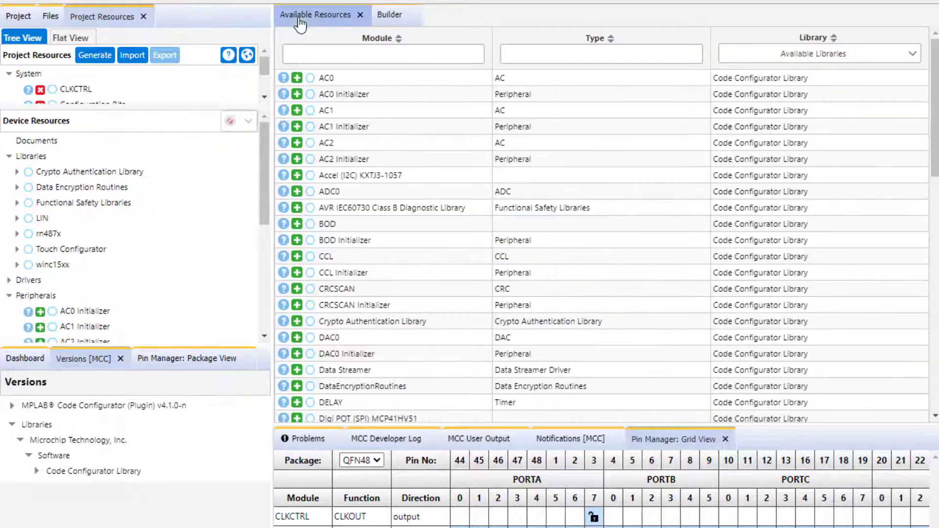
pyautogui.scroll(-3, 205, 182)
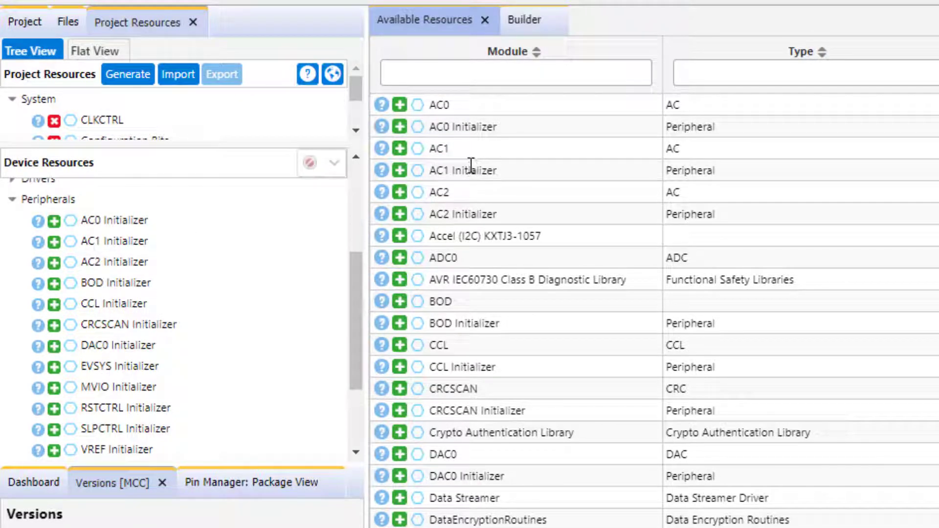
pyautogui.moveTo(466, 126); pyautogui.dragTo(497, 126)
# Collapse Peripherals and Libraries in Device Resources and look through the Use-Case Drivers category
pyautogui.click(12, 200)
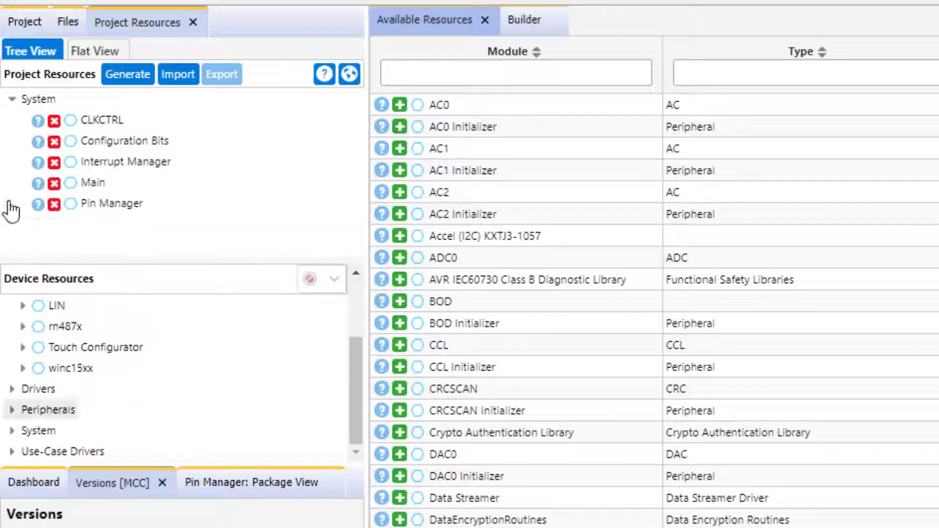
pyautogui.scroll(3, 41, 386)
pyautogui.click(12, 325)
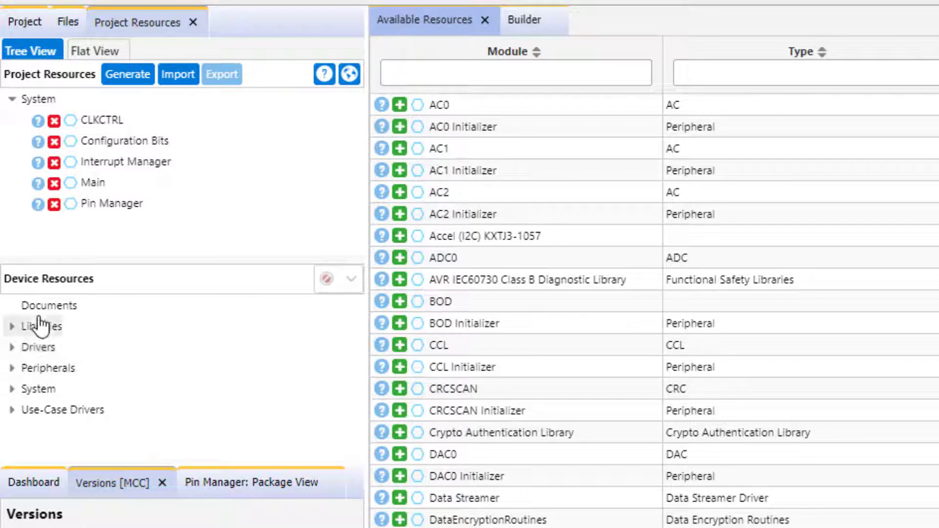
pyautogui.click(11, 410)
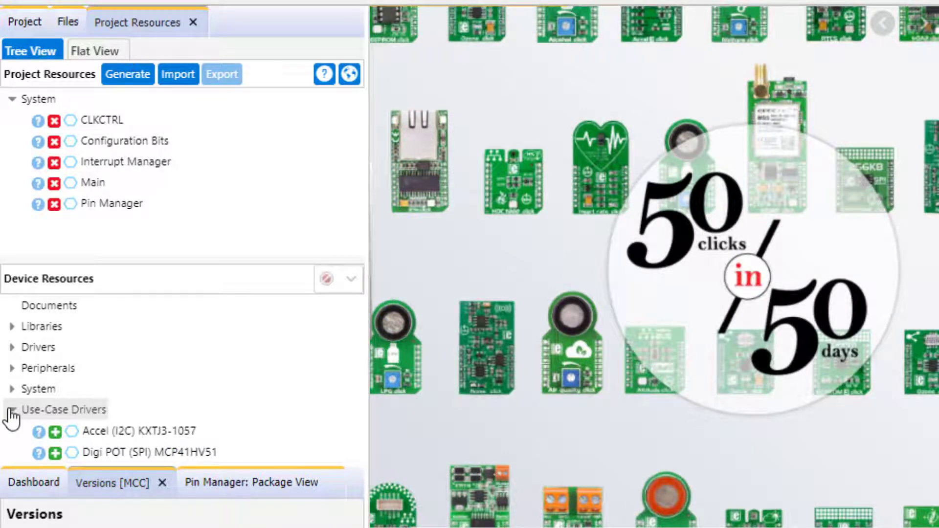
pyautogui.click(11, 411)
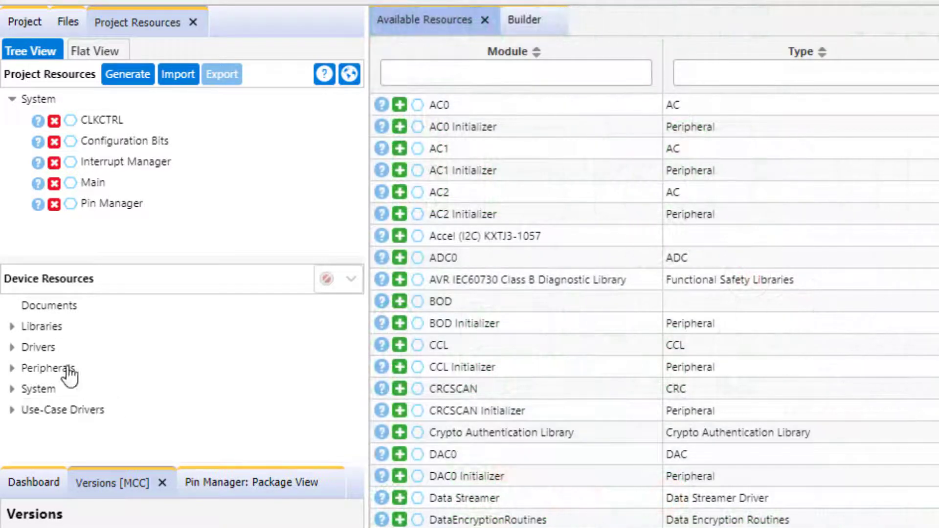
# Add the RN487X module and the Crypto Authentication Library from the device's Libraries to the project
pyautogui.click(10, 326)
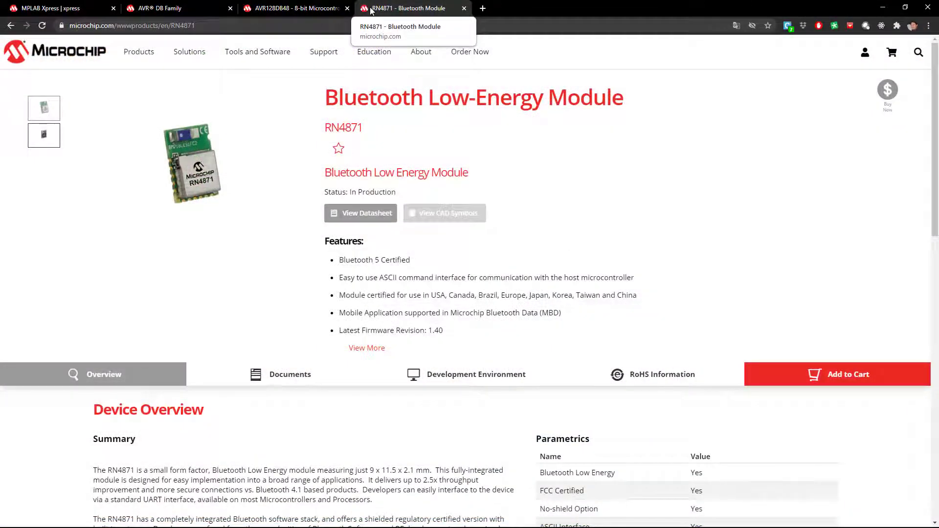
pyautogui.click(32, 288)
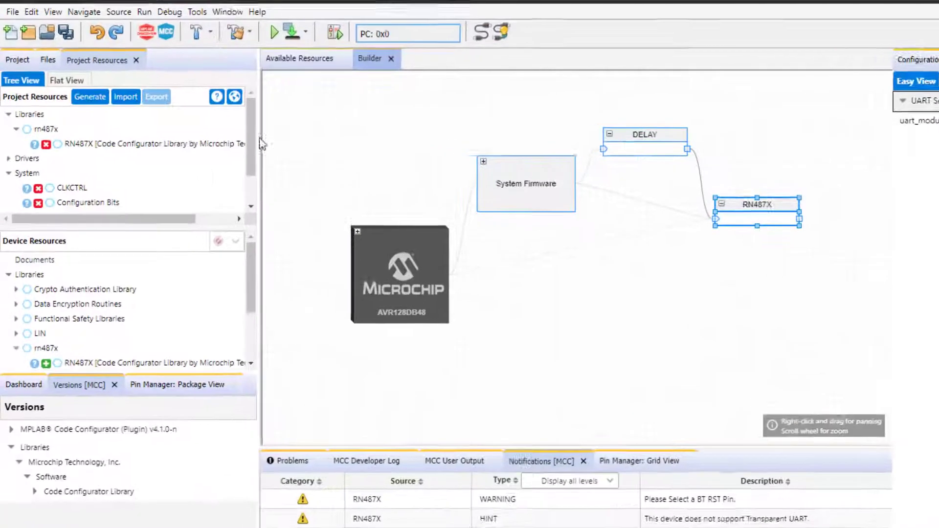
pyautogui.click(11, 234)
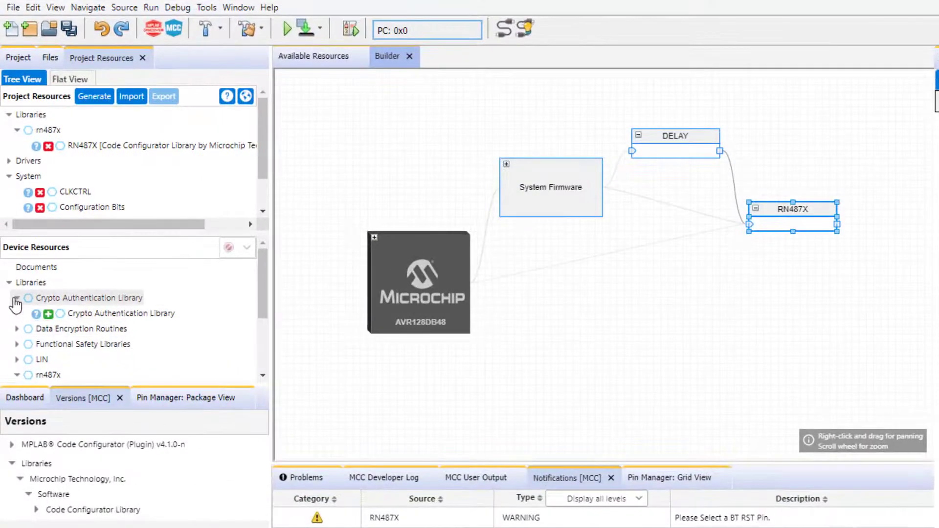
pyautogui.click(48, 314)
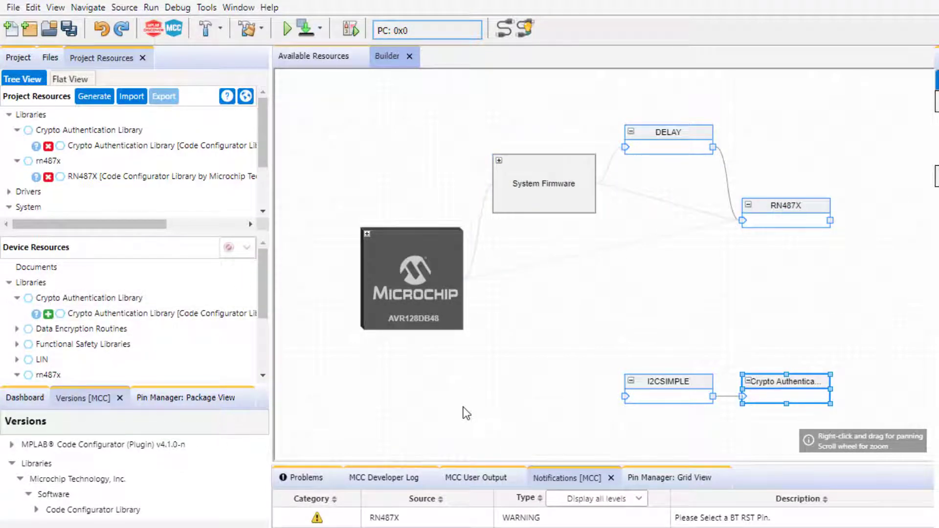
# Set the uart_module dependency of the RN487X module to USART1
pyautogui.click(762, 209)
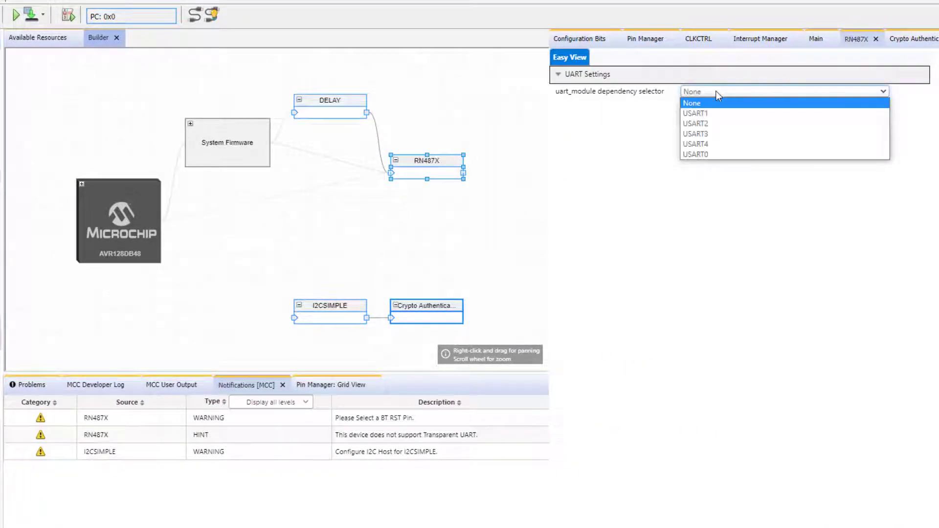
pyautogui.click(697, 116)
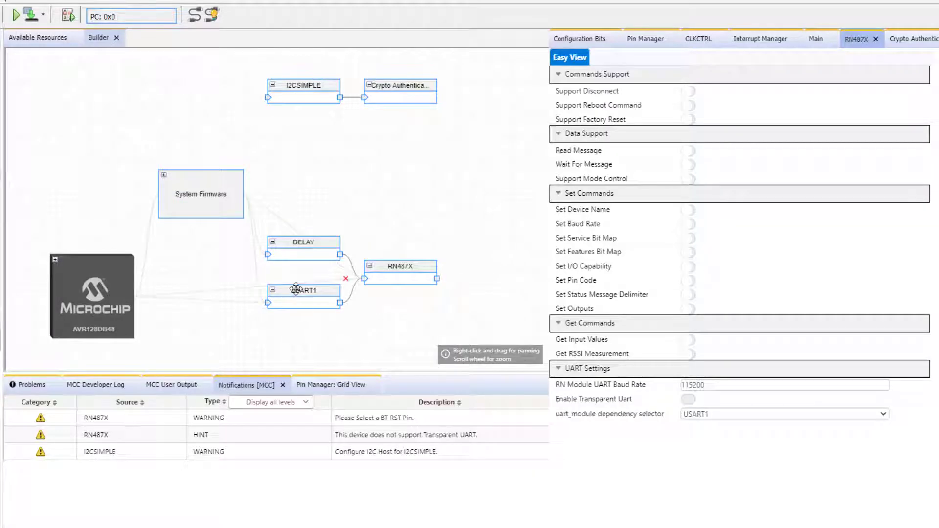
# Inspect the settings of the USART1 and Crypto Authentication Library blocks in the Builder diagram
pyautogui.click(296, 288)
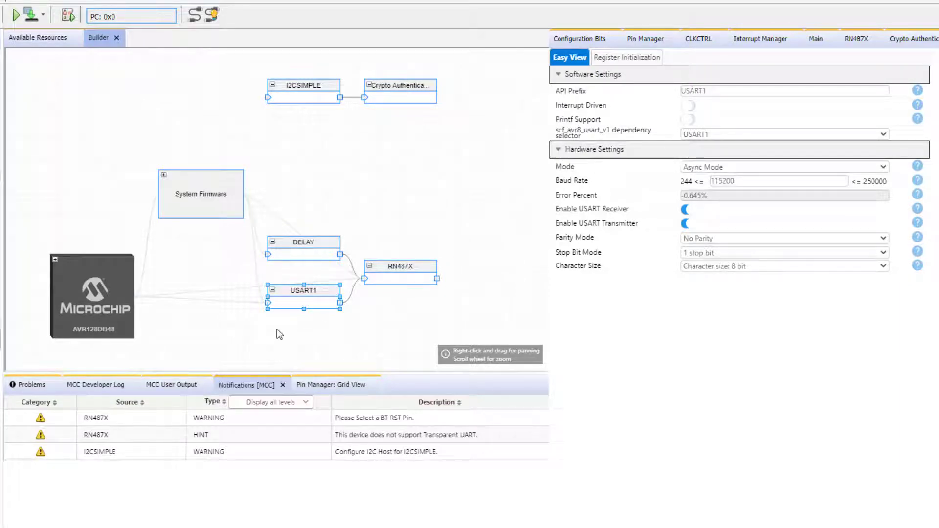
pyautogui.click(401, 91)
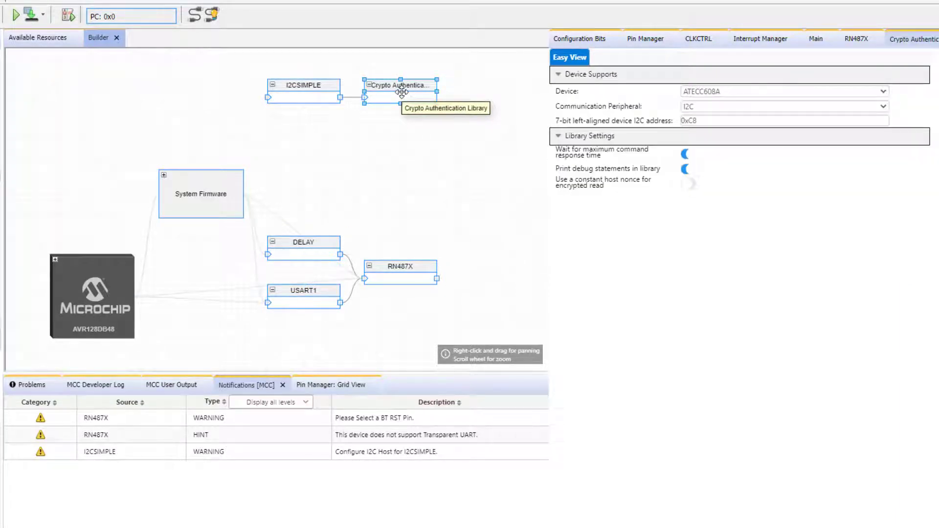
pyautogui.click(708, 90)
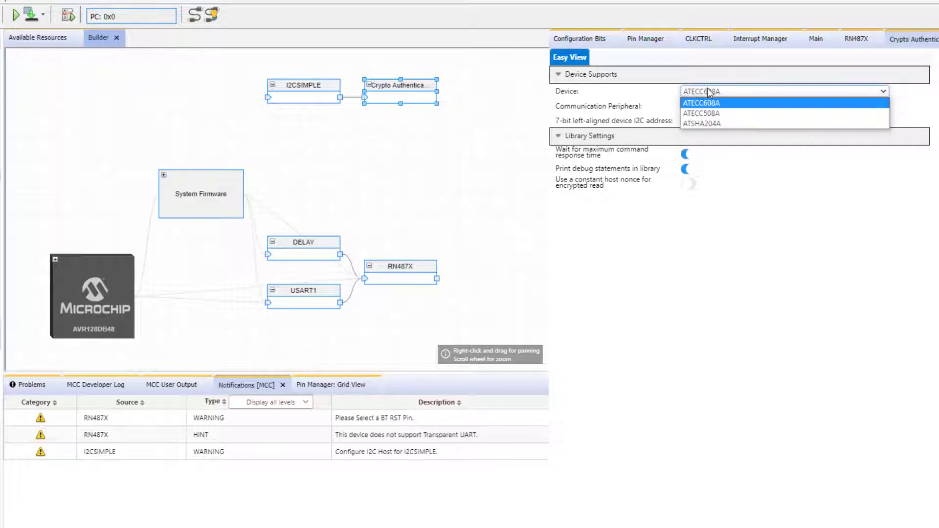
pyautogui.click(708, 90)
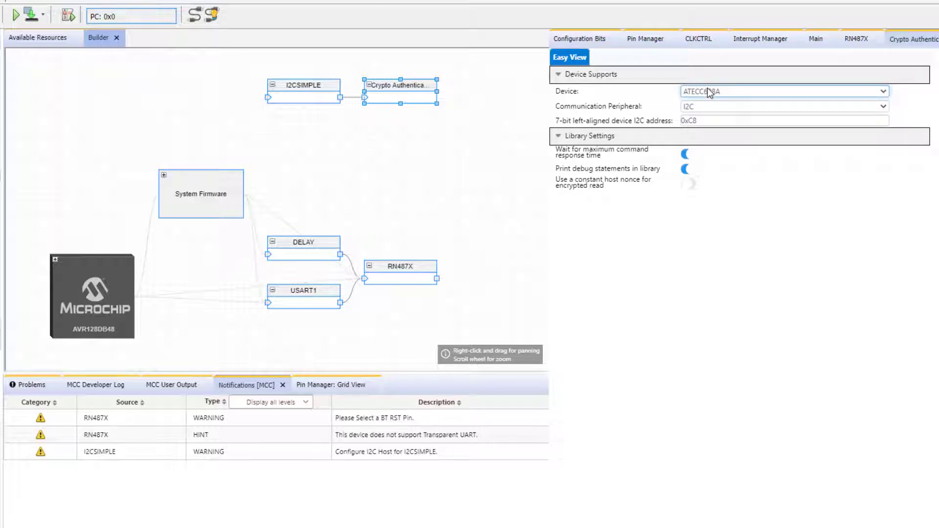
pyautogui.click(313, 88)
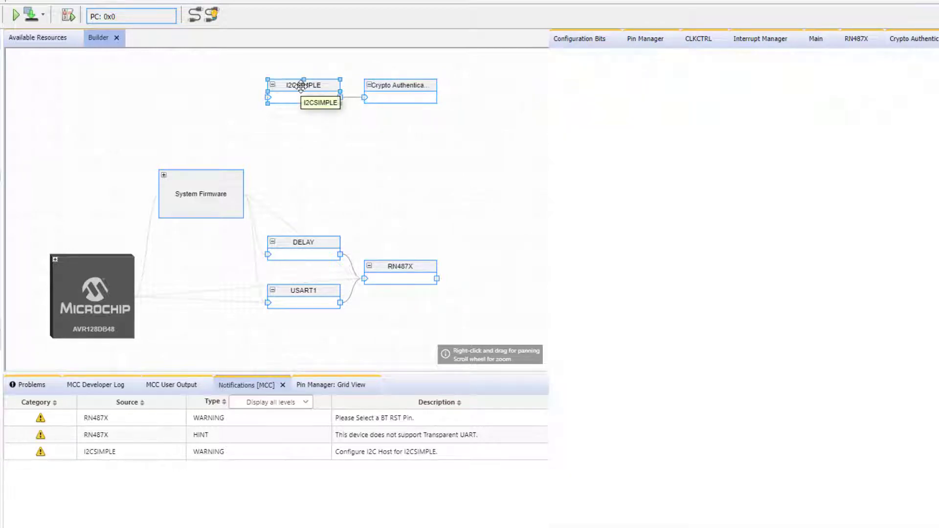
pyautogui.click(697, 105)
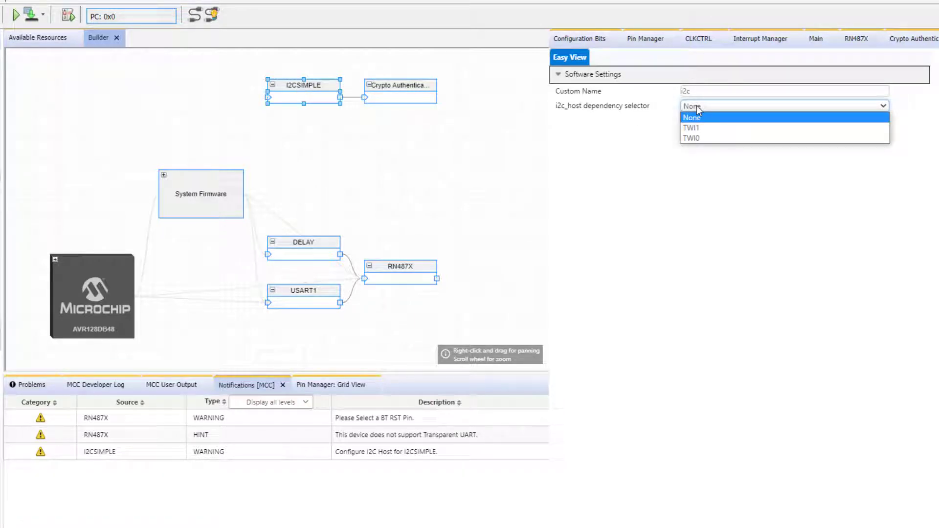
pyautogui.click(693, 128)
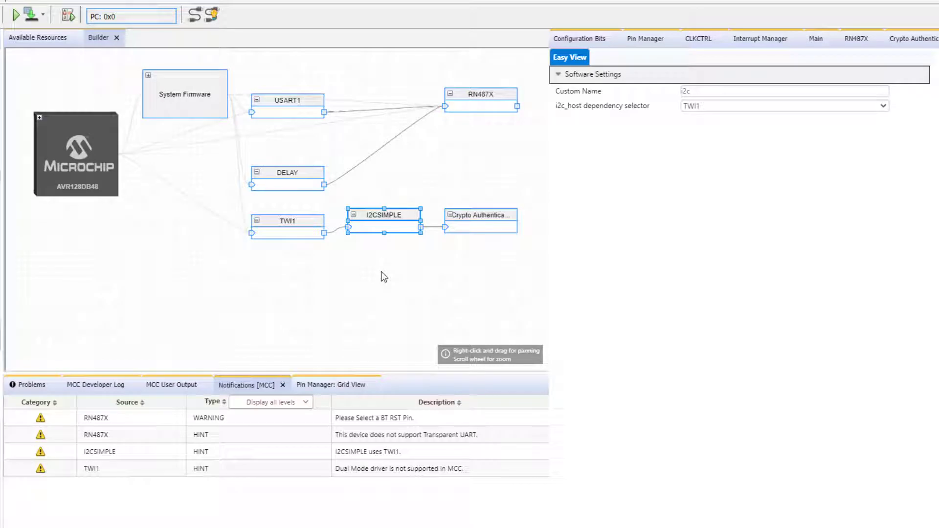
# Expand the AVR128DB48 block's Peripherals in the Builder diagram, including the USART0-4 and TWI0-1 groups
pyautogui.doubleClick(41, 148)
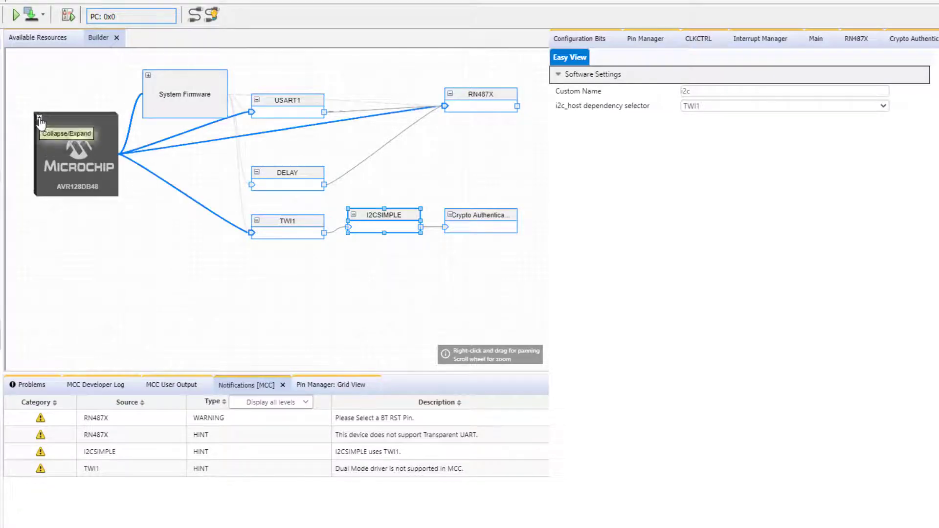
pyautogui.doubleClick(58, 147)
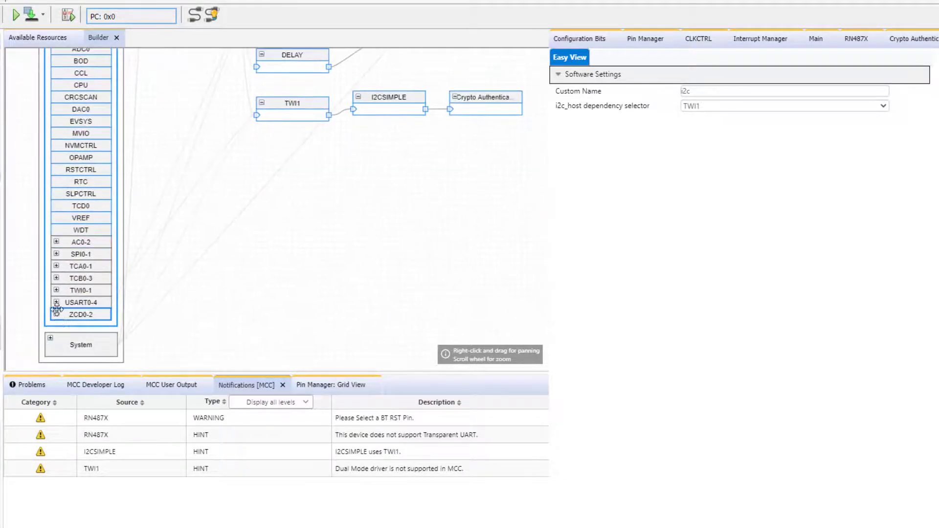
pyautogui.doubleClick(63, 300)
pyautogui.doubleClick(74, 290)
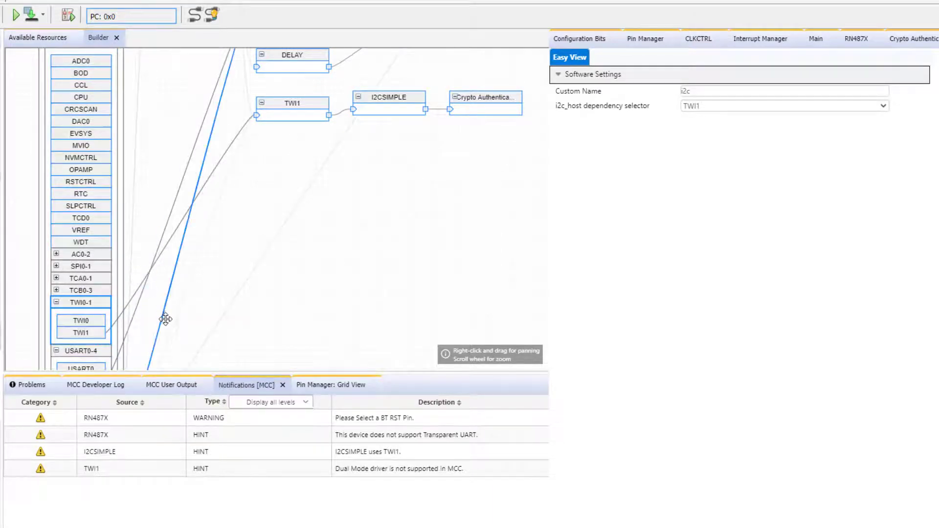
# Move the USART1, DELAY and RN487X blocks together to just below the TWI1 and I2CSIMPLE chain
pyautogui.moveTo(190, 80); pyautogui.dragTo(541, 167)
pyautogui.moveTo(274, 103); pyautogui.dragTo(219, 326)
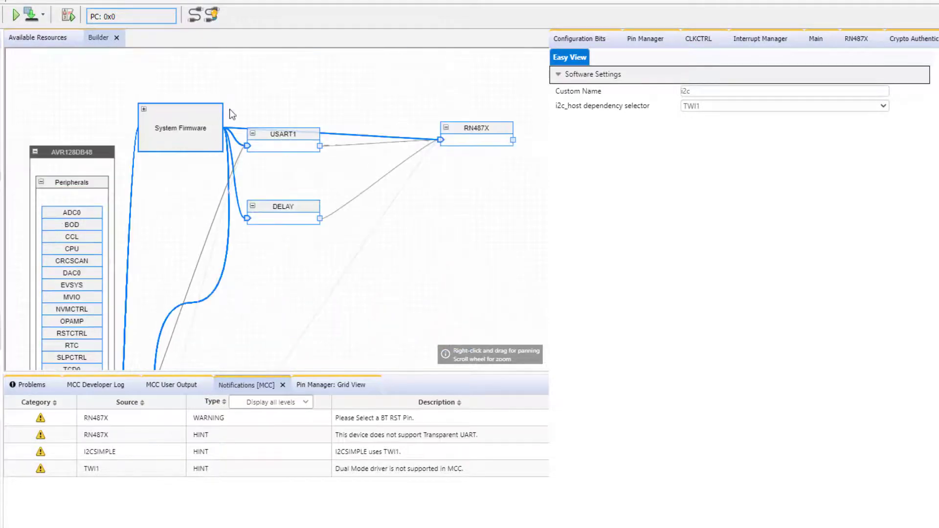
pyautogui.moveTo(294, 208)
pyautogui.mouseDown()
pyautogui.moveTo(294, 300)
pyautogui.moveTo(304, 294)
pyautogui.moveTo(293, 193)
pyautogui.mouseUp()
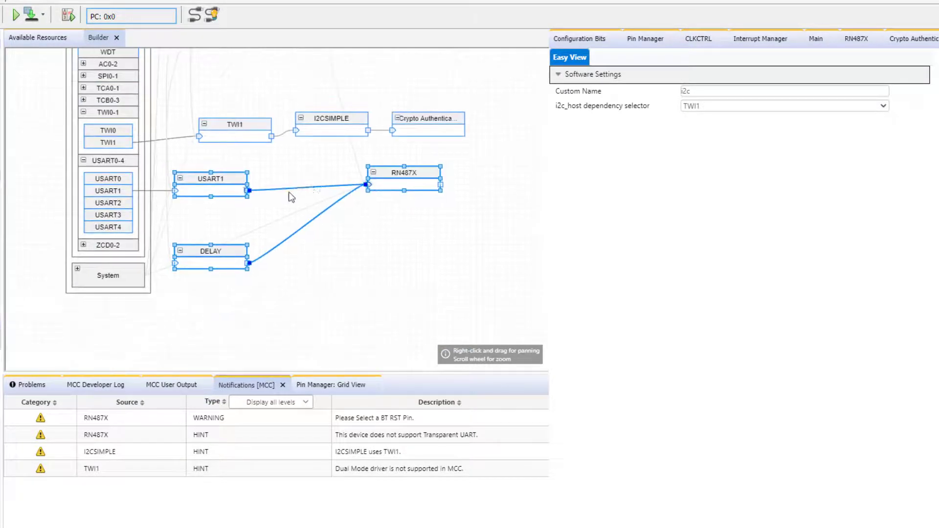
# Align the RN487X block beside USART1 and place the DELAY block beneath the Crypto Authentication Library block
pyautogui.click(394, 172)
pyautogui.moveTo(395, 173); pyautogui.dragTo(352, 239)
pyautogui.moveTo(230, 250); pyautogui.dragTo(442, 190)
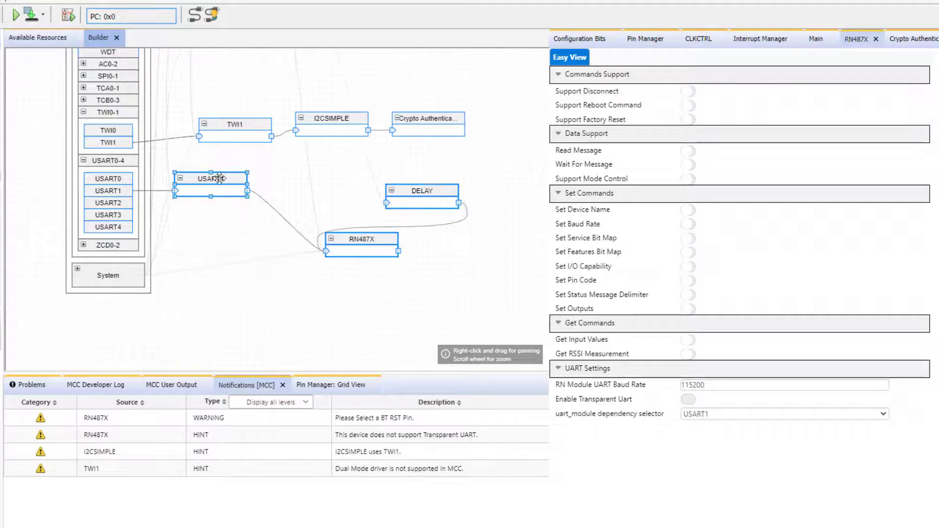
pyautogui.moveTo(218, 179); pyautogui.dragTo(218, 185)
pyautogui.moveTo(363, 239); pyautogui.dragTo(333, 186)
pyautogui.moveTo(421, 191); pyautogui.dragTo(427, 155)
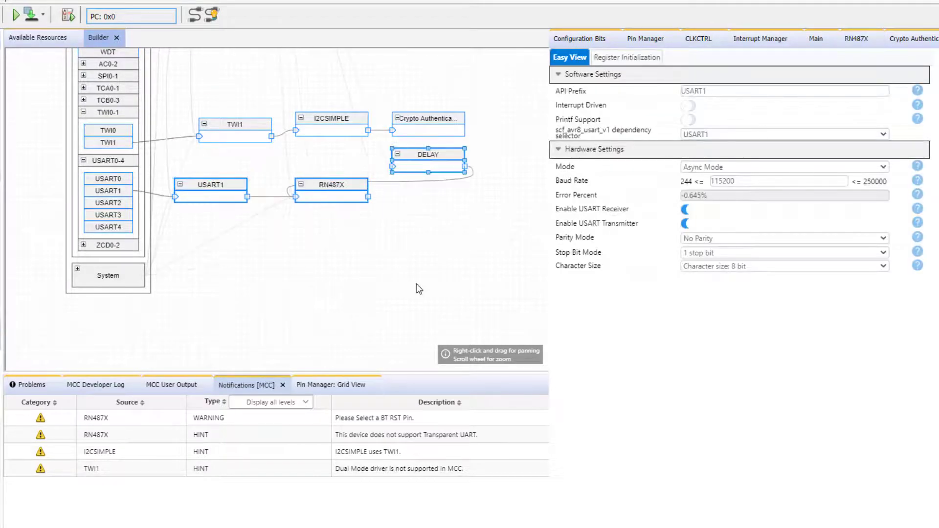
# Inspect the software and hardware settings of the TWI1 block in the Builder diagram
pyautogui.click(388, 296)
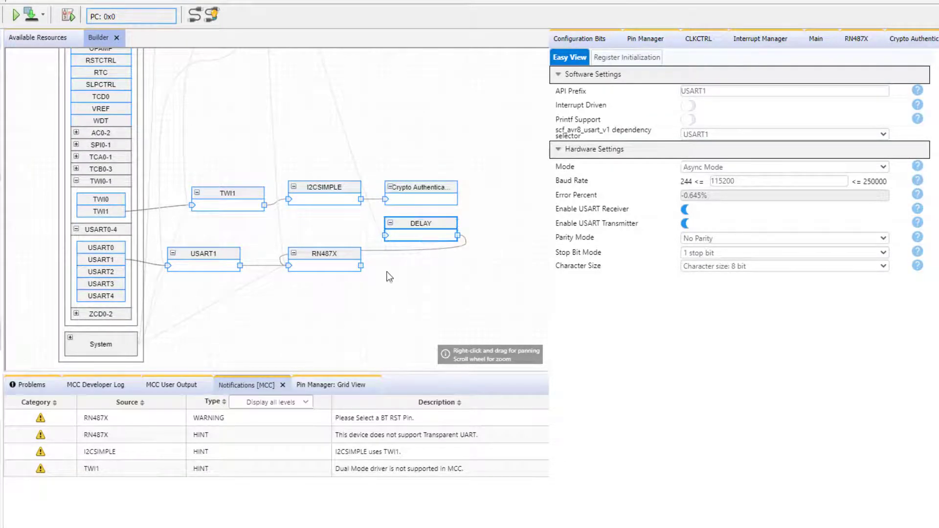
pyautogui.click(240, 196)
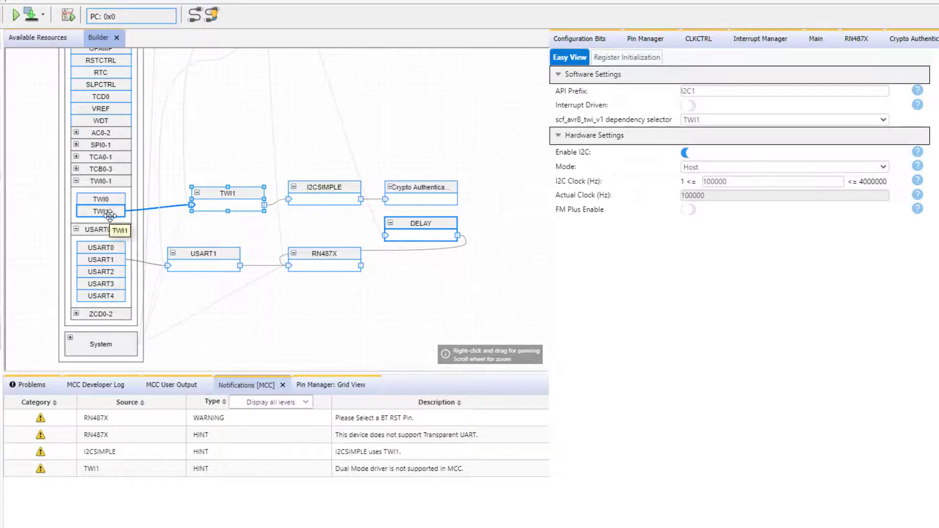
pyautogui.click(339, 286)
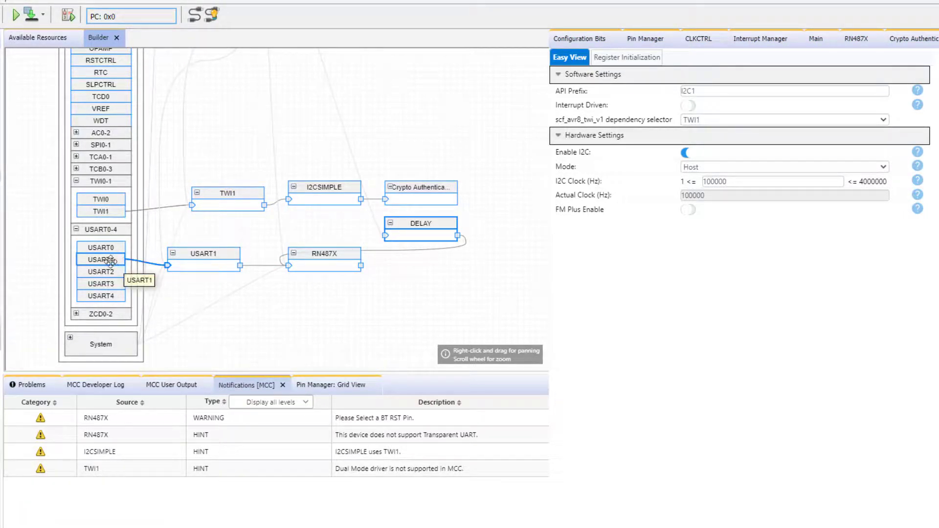
# Collapse all blocks in the Builder diagram and refresh it
pyautogui.rightClick(339, 288)
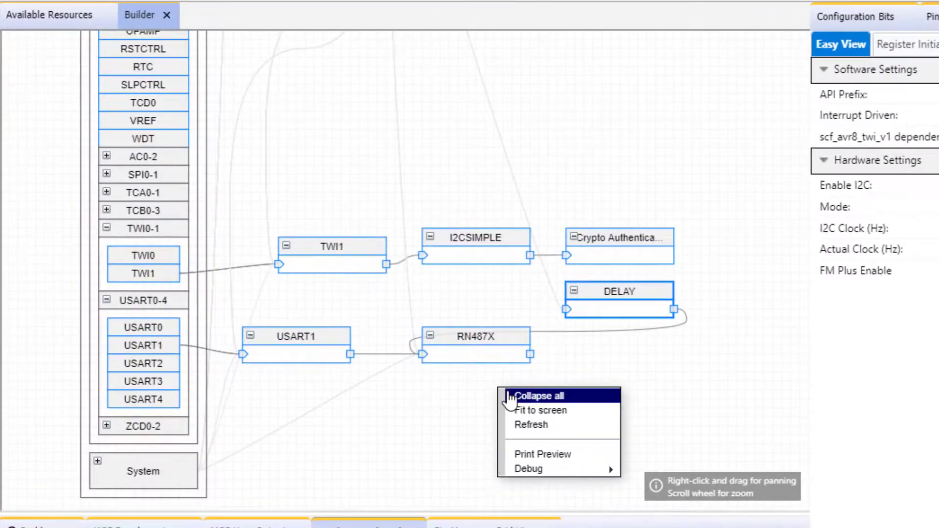
pyautogui.click(509, 398)
pyautogui.rightClick(506, 386)
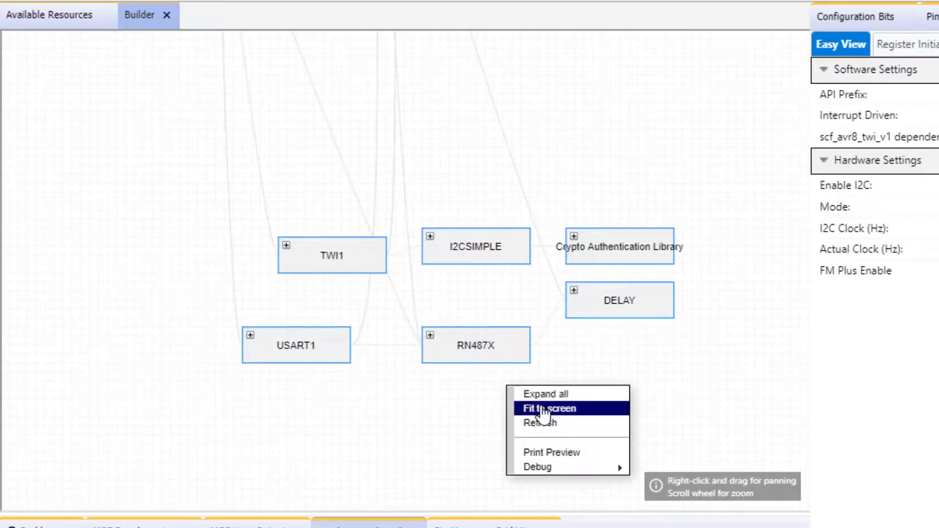
pyautogui.click(535, 424)
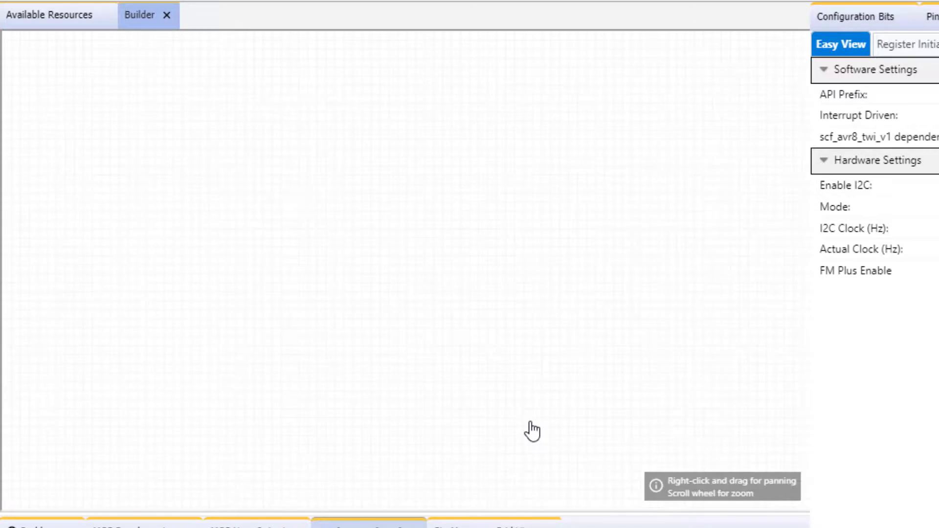